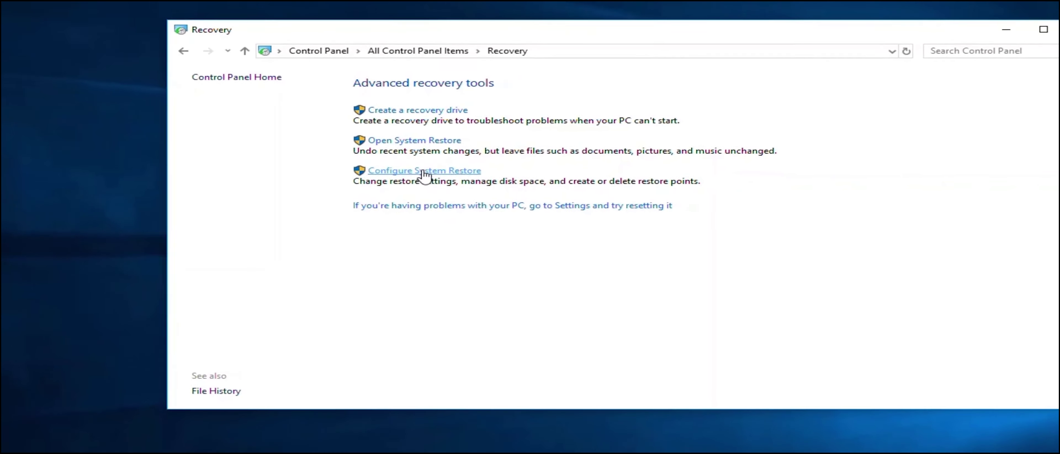
Step: Configure System Restore to turn on system protection for Local Disk (C:) with a maximum disk usage of 8%
left_click(428, 171)
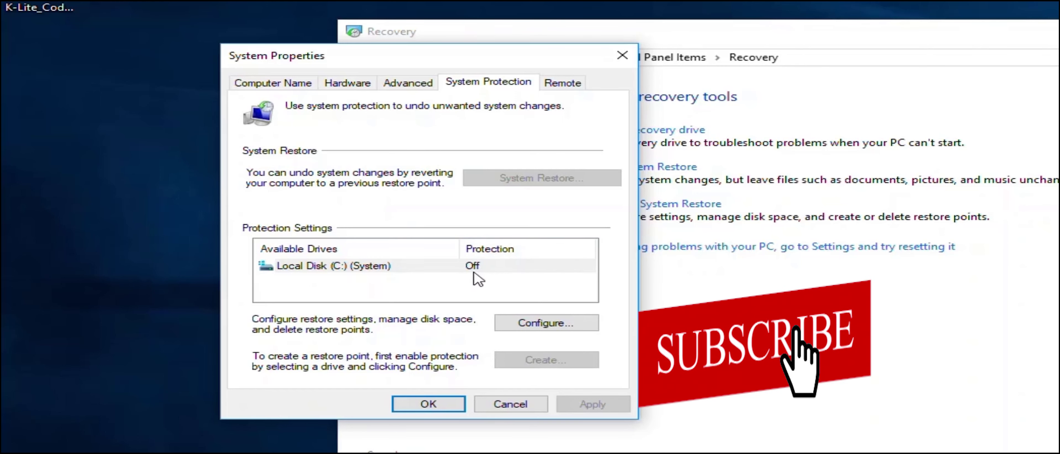
left_click(553, 319)
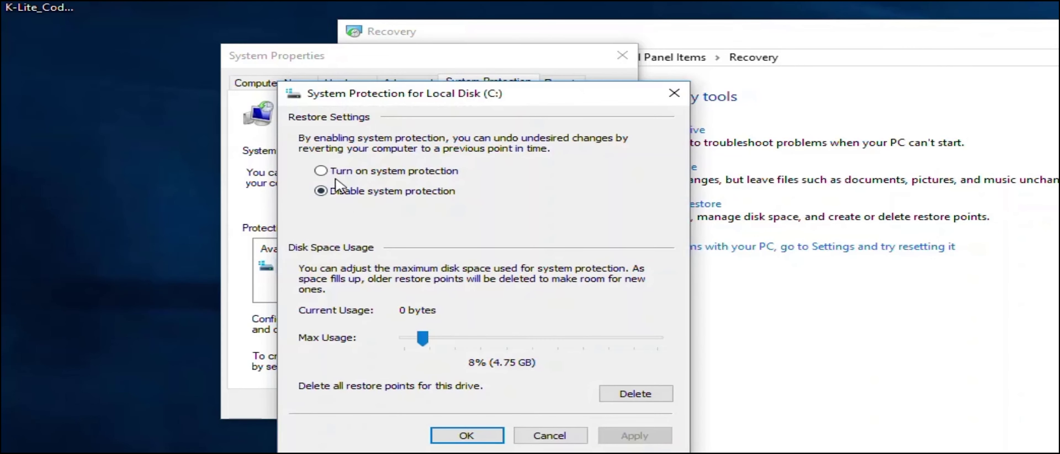
left_click(341, 172)
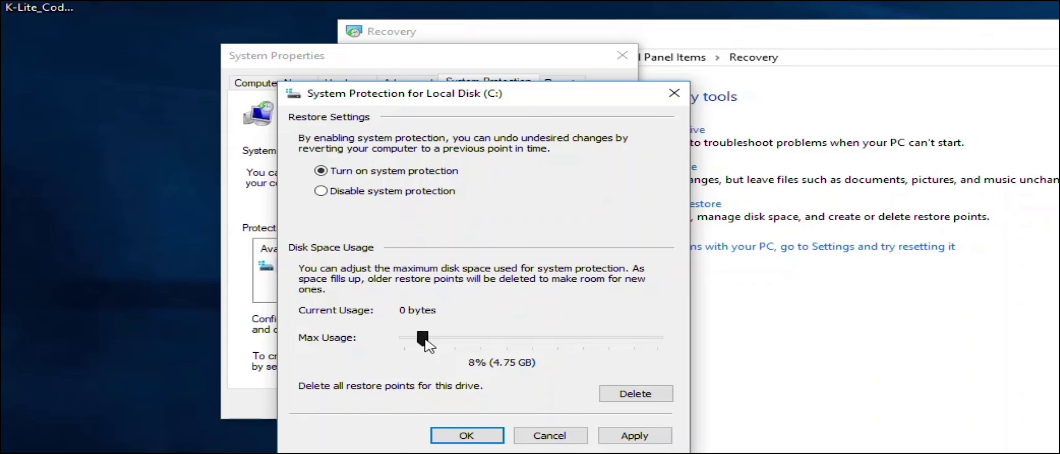
left_click_drag(425, 340, 422, 341)
left_click_drag(422, 337, 424, 338)
left_click(634, 440)
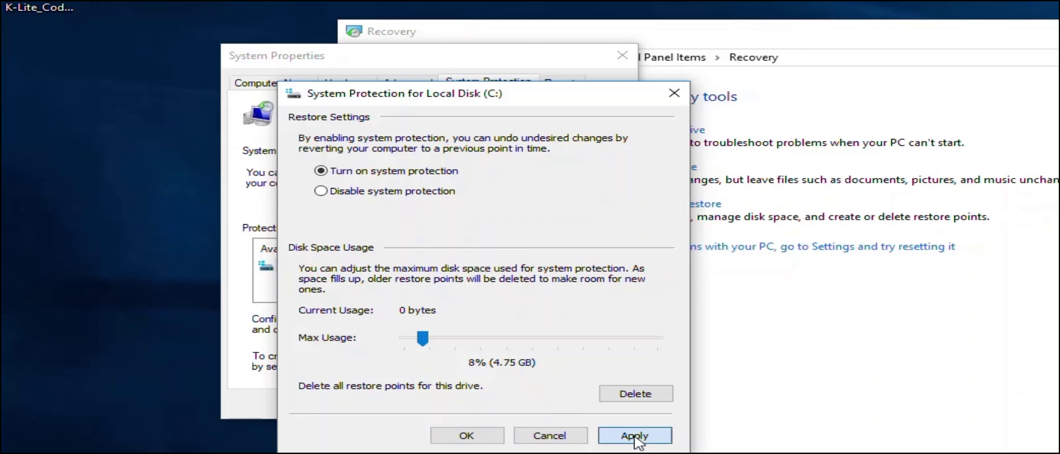
left_click(453, 438)
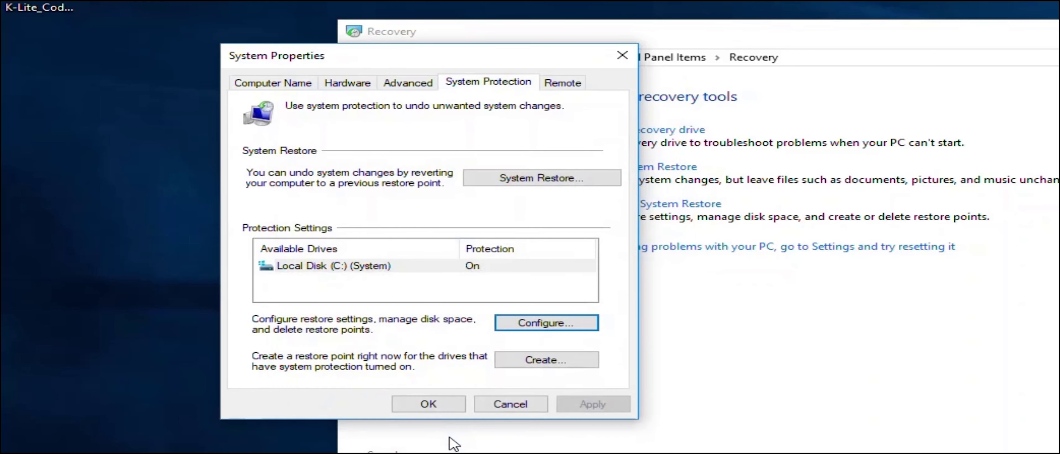
Step: Create a restore point described as "K-light -15-05-2022" and close the System Properties and Recovery windows
left_click(558, 360)
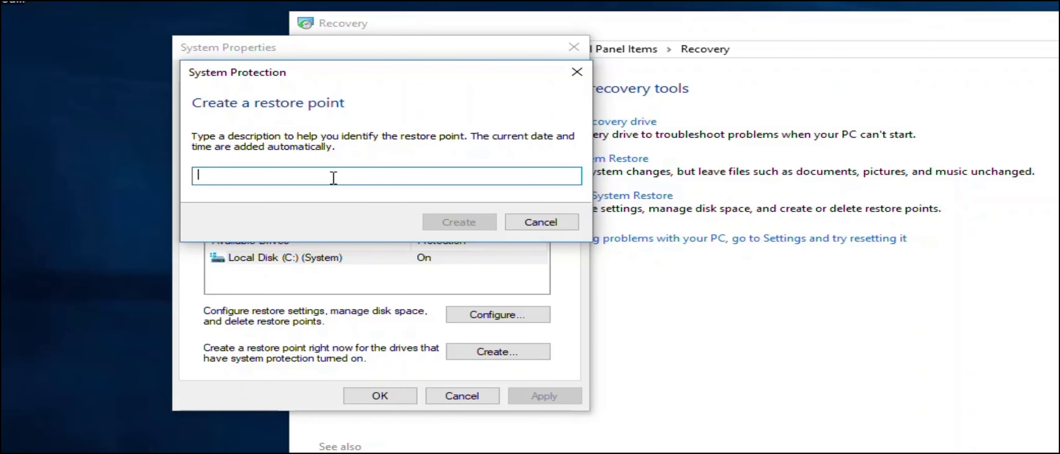
type("K-light")
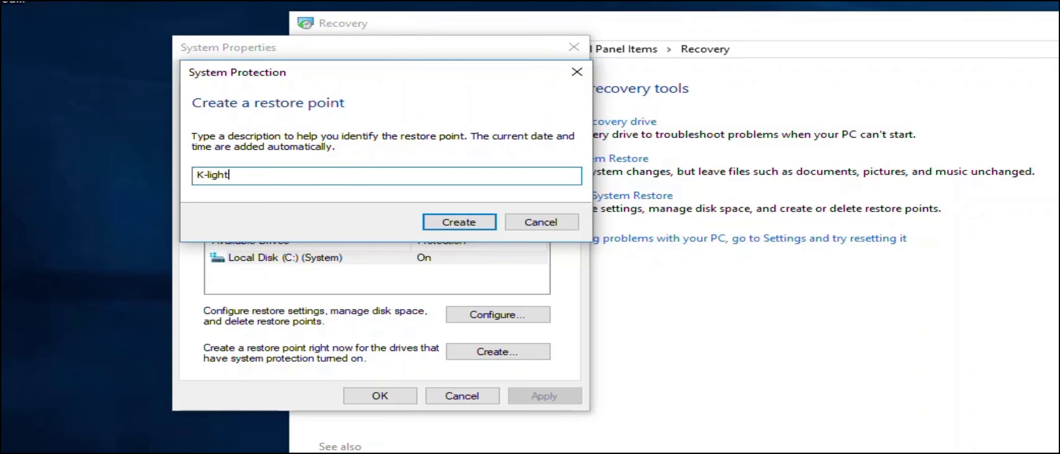
type(" -15-05-2022")
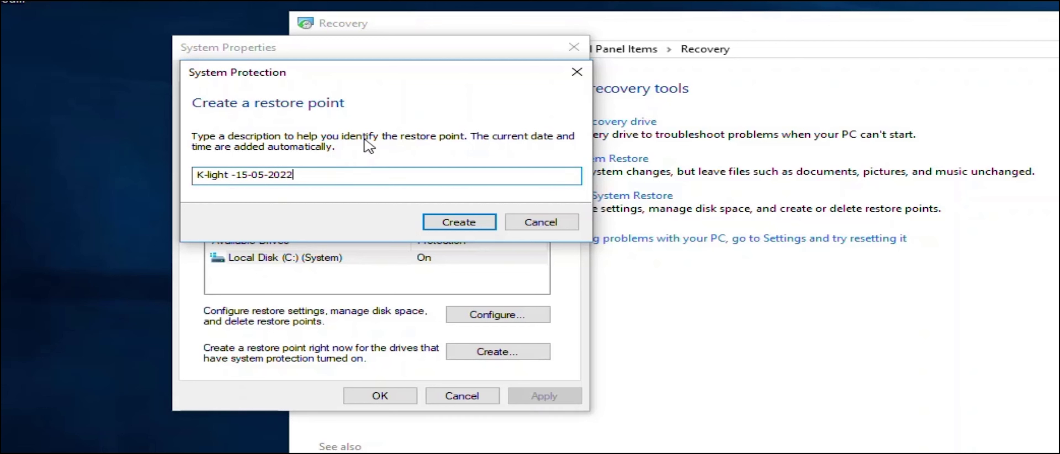
left_click(457, 222)
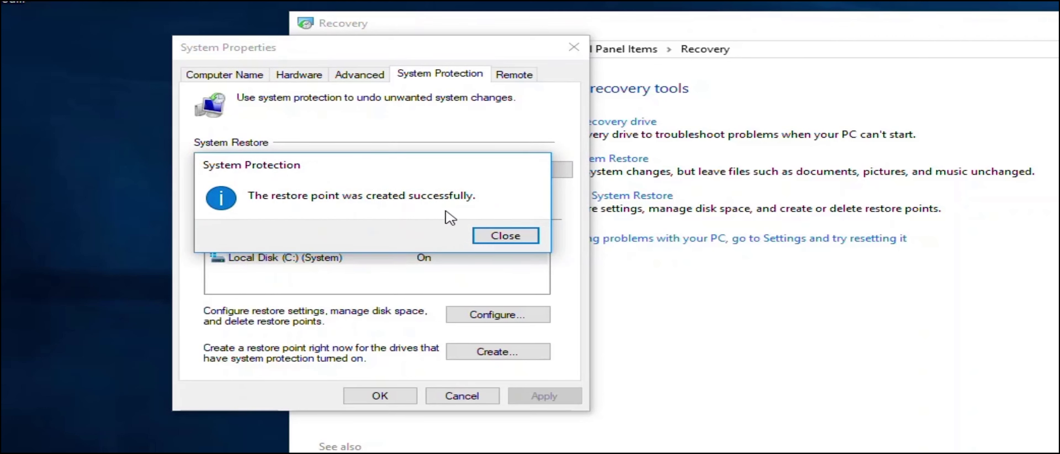
left_click(501, 238)
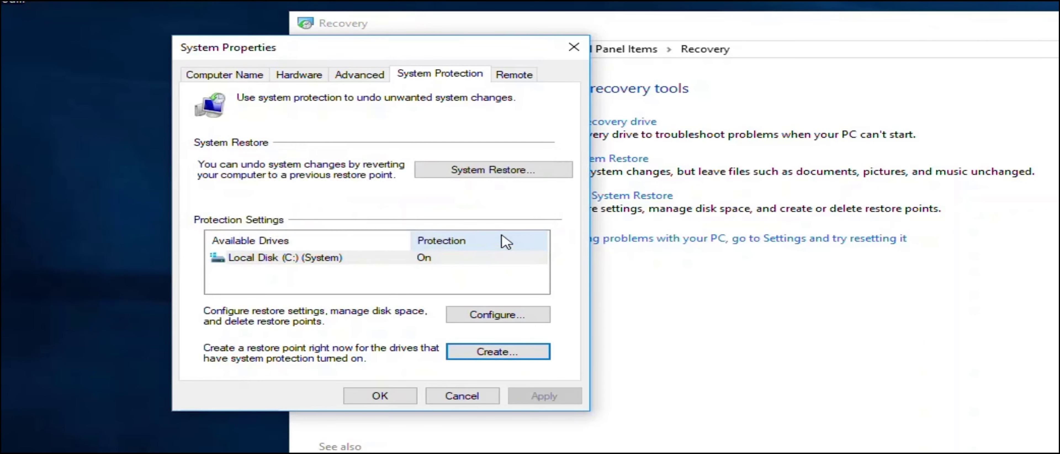
left_click(390, 398)
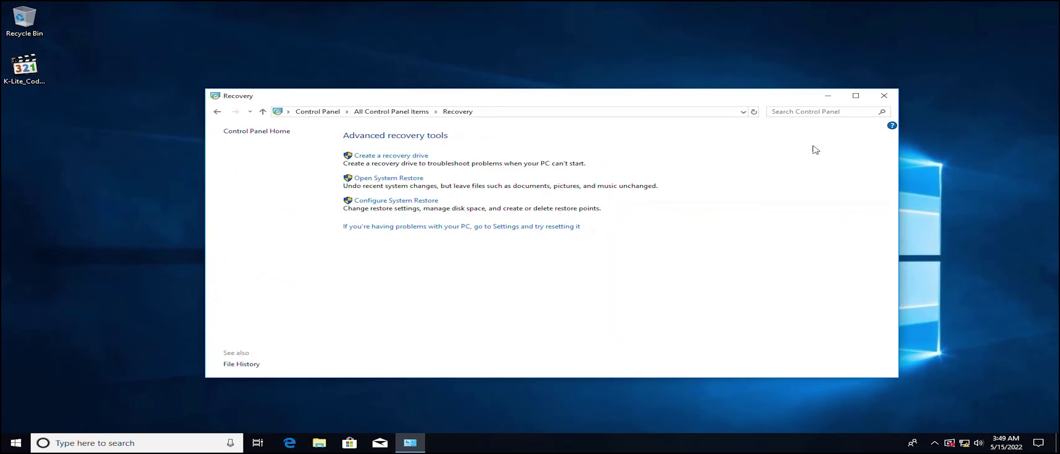
left_click(883, 95)
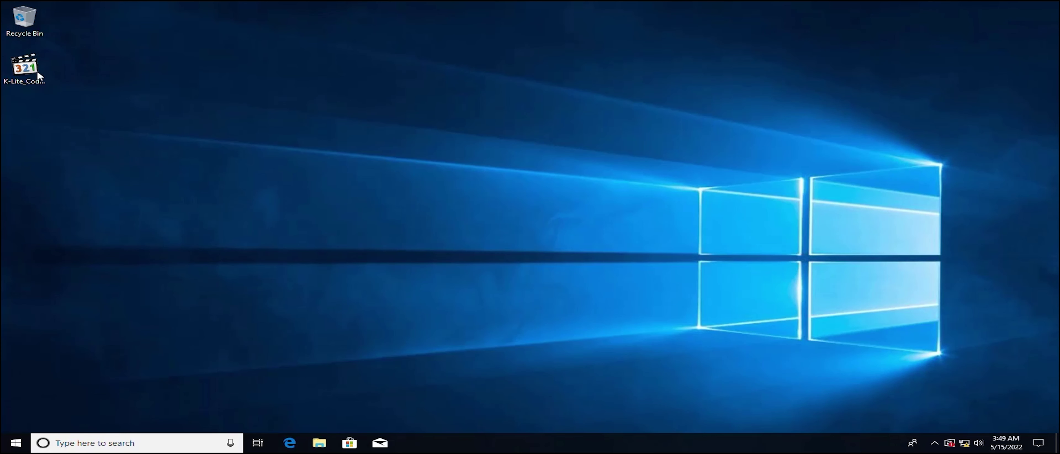
Step: Install K-Lite Codec Pack 16.9.8 Full from the desktop installer, accepting the default player, MPC-HC and audio settings
double_click(25, 66)
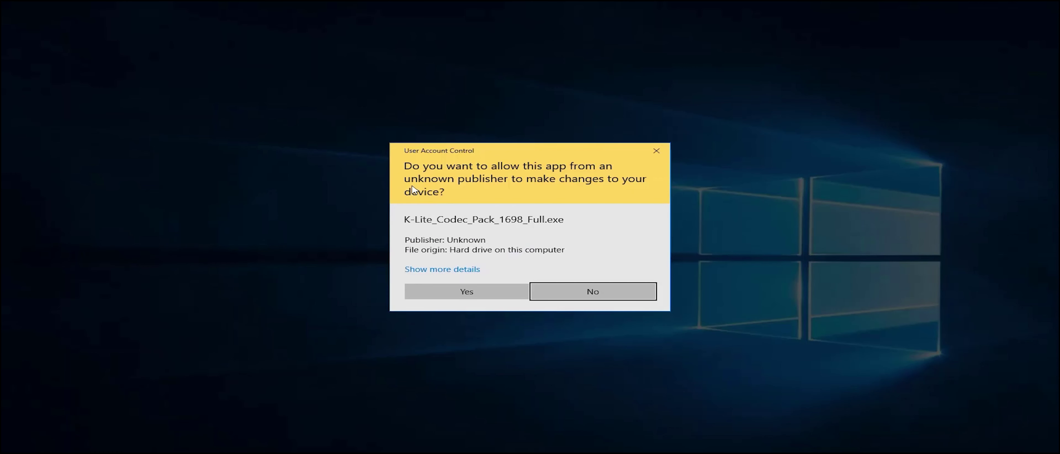
left_click(480, 295)
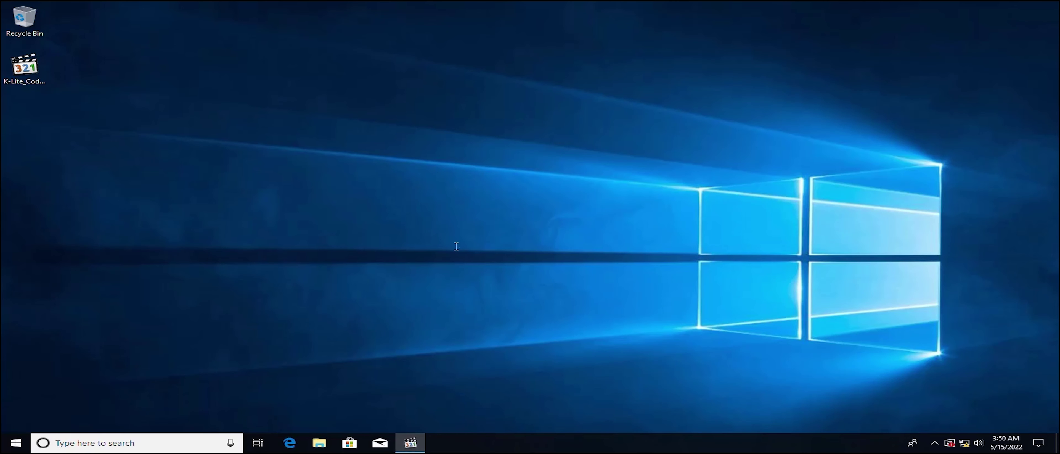
left_click(611, 325)
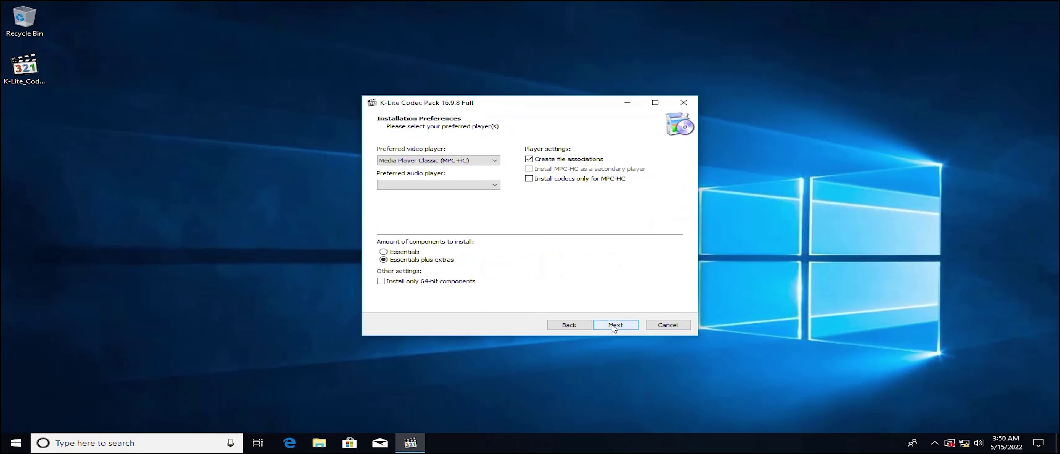
left_click(613, 326)
left_click(613, 326)
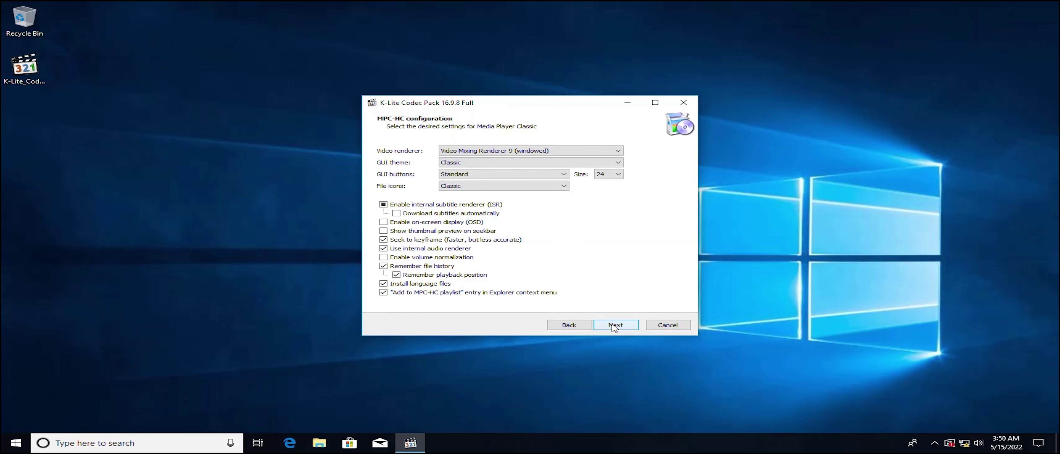
left_click(615, 326)
left_click(614, 326)
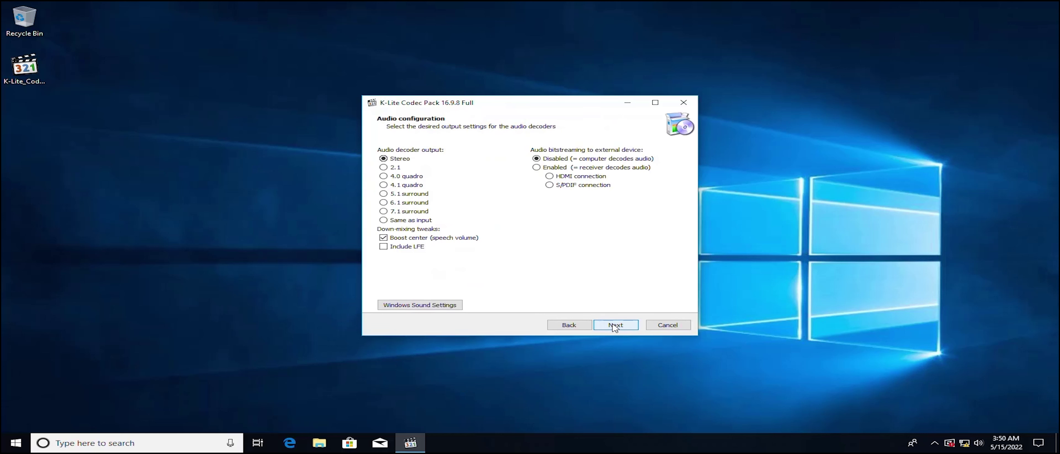
left_click(615, 326)
left_click(615, 326)
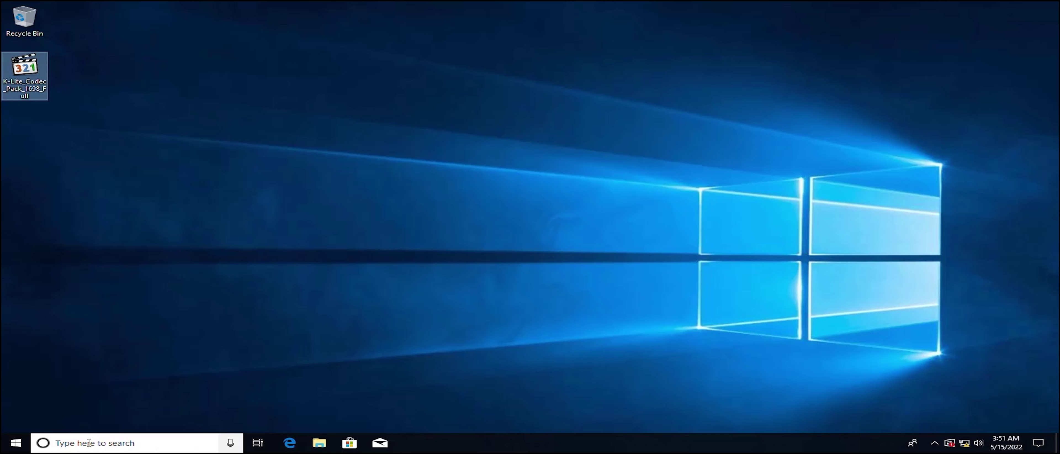
Step: Find and launch Media Player Classic to check the installation, and close it
left_click(90, 444)
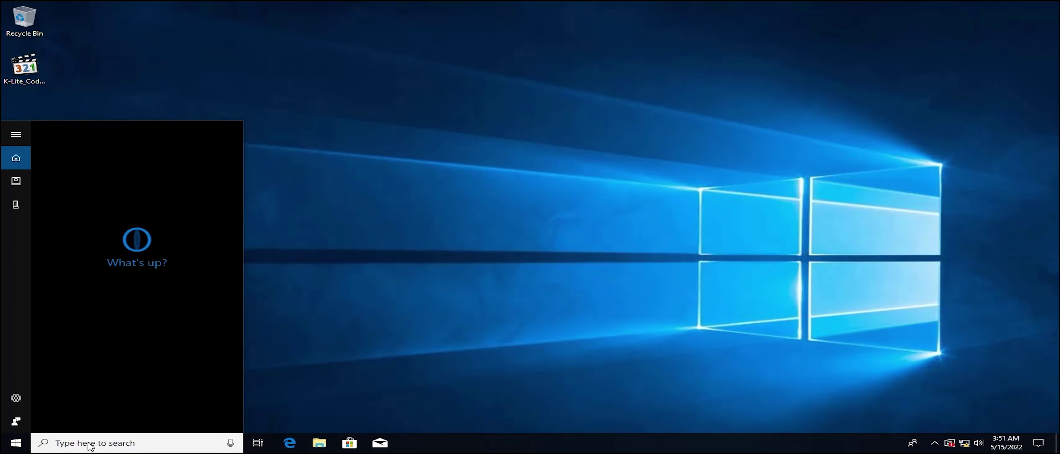
type("me")
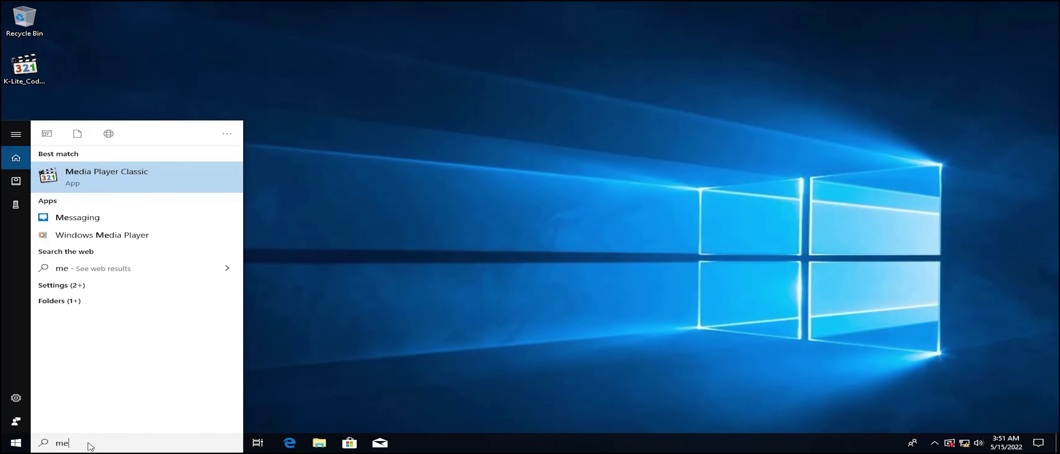
left_click(149, 173)
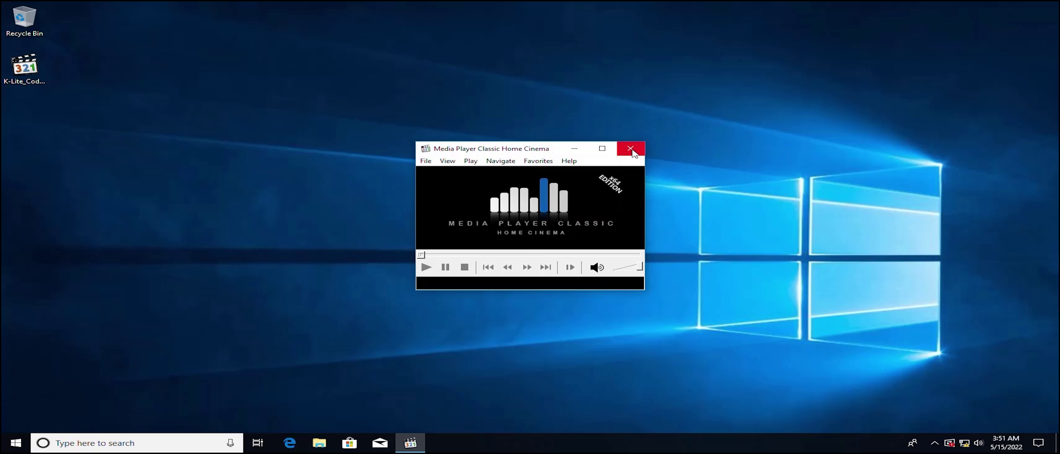
left_click(632, 151)
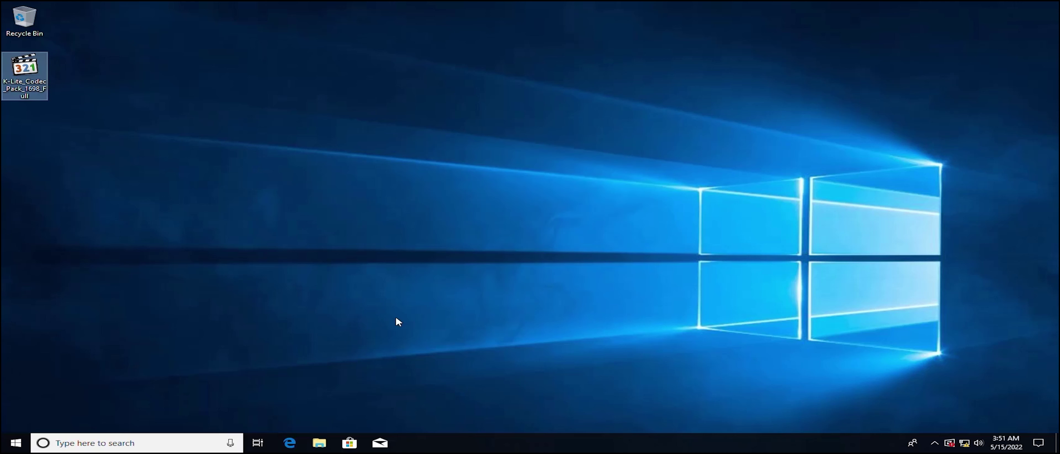
Step: Open the Control Panel's Recovery page by way of System and Security and File History
left_click(195, 444)
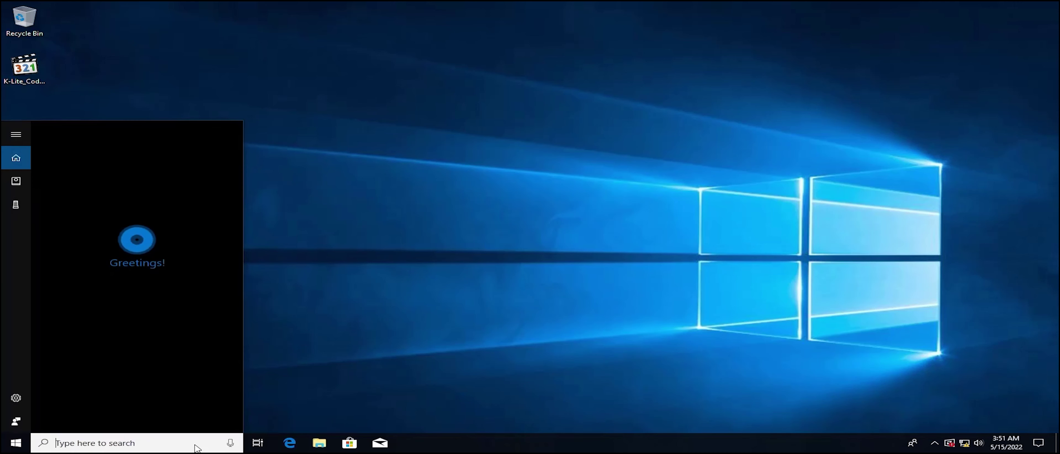
type("cop")
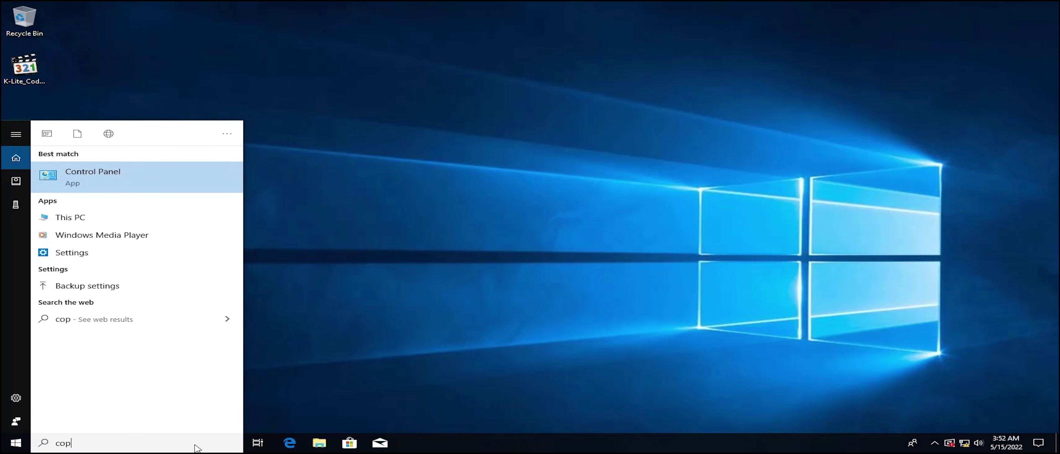
key("BackSpace")
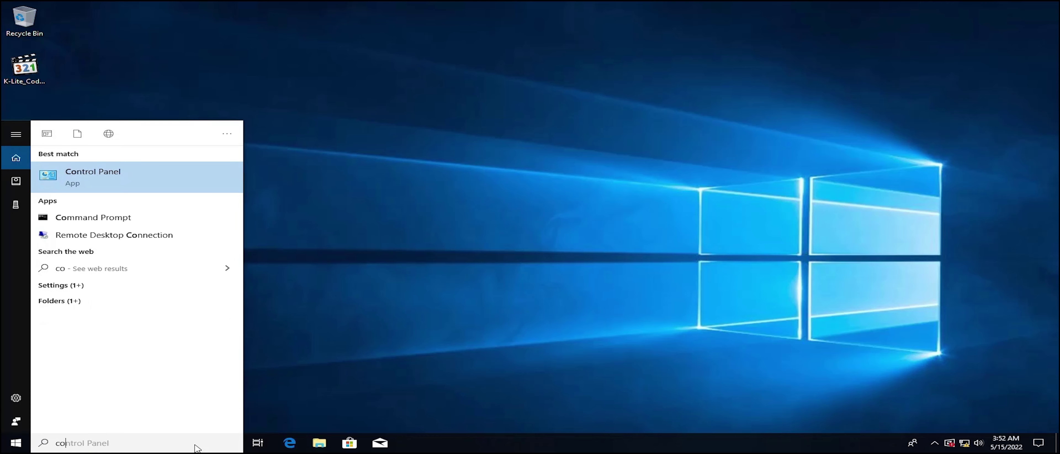
type("n")
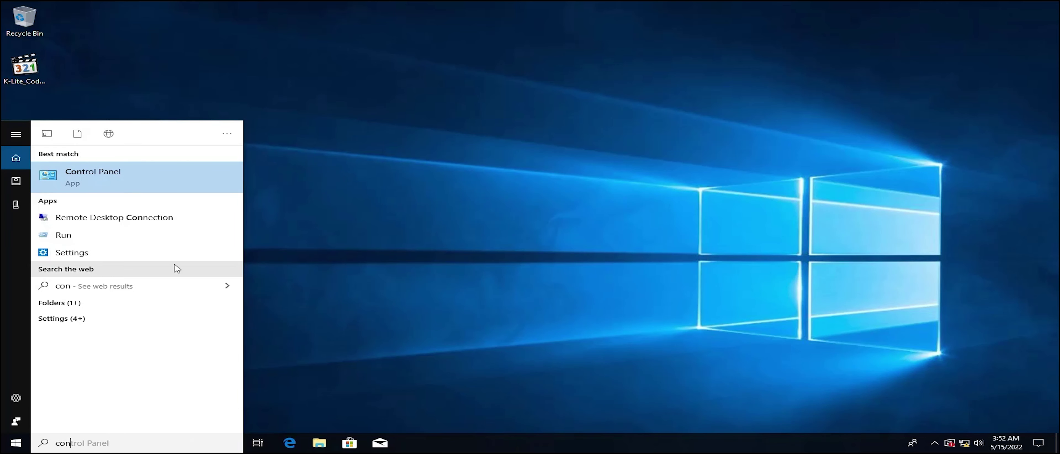
left_click(172, 188)
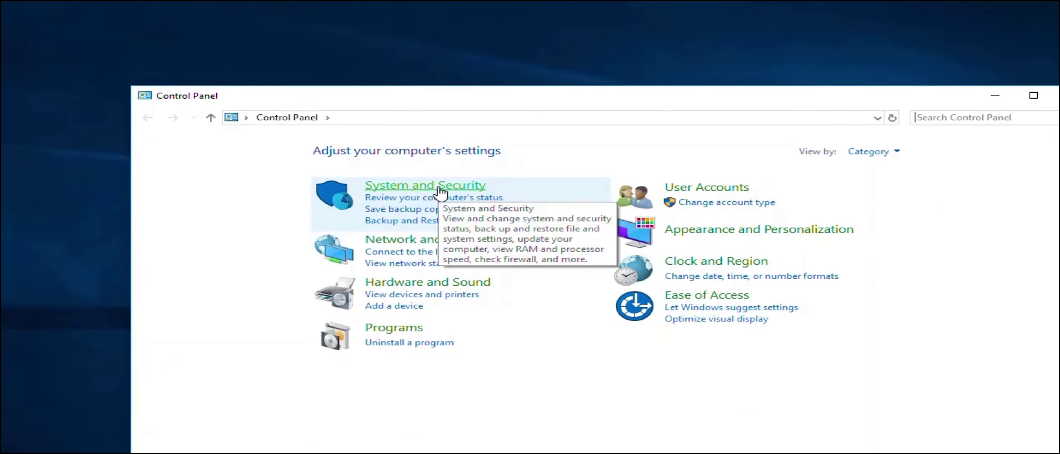
left_click(442, 161)
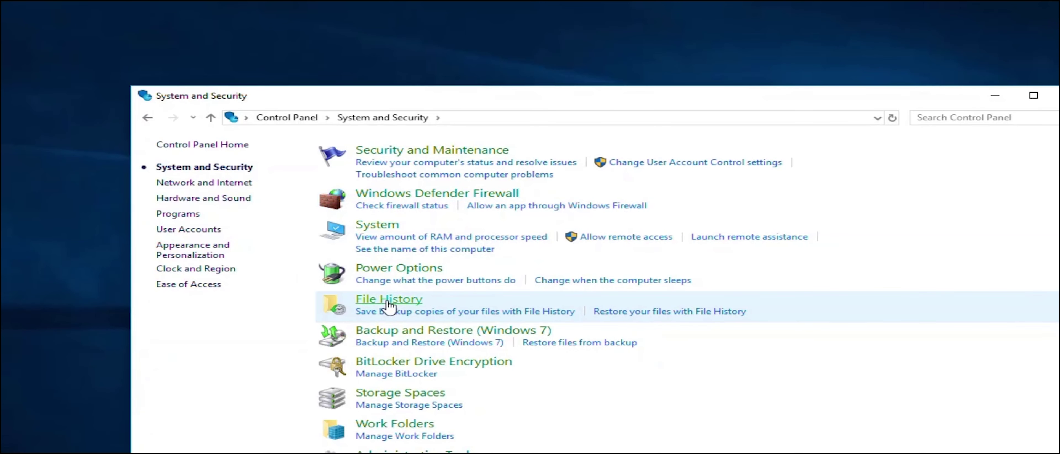
left_click(387, 306)
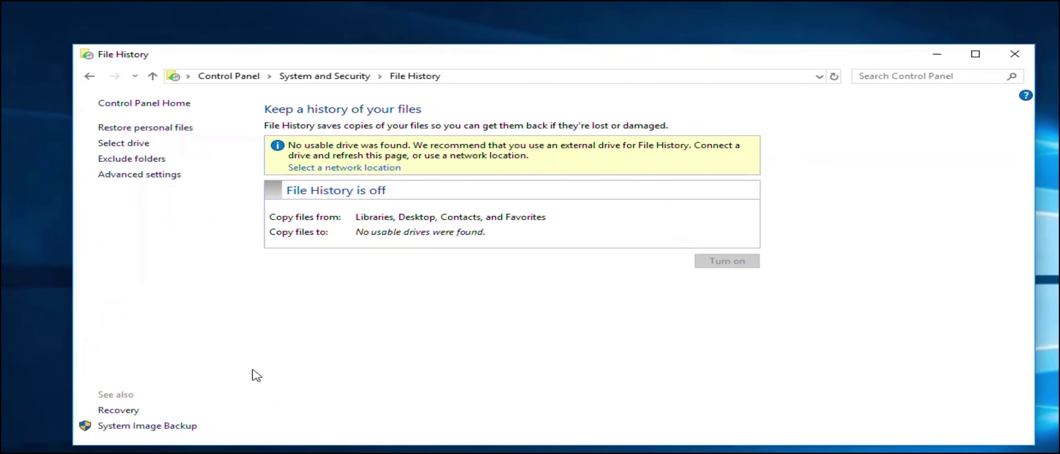
left_click(130, 410)
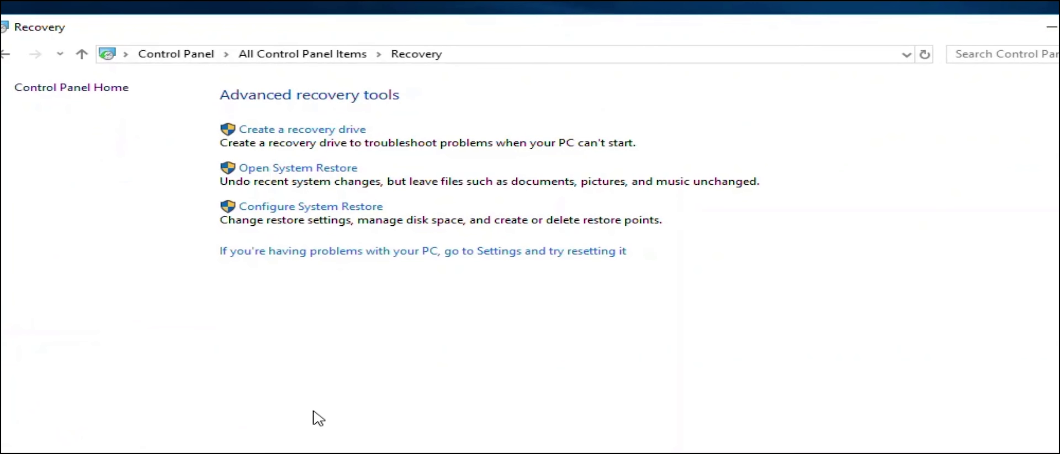
Step: Start System Restore, choose the "K-light -15-05-2022" restore point and scan it for affected programs
left_click(303, 172)
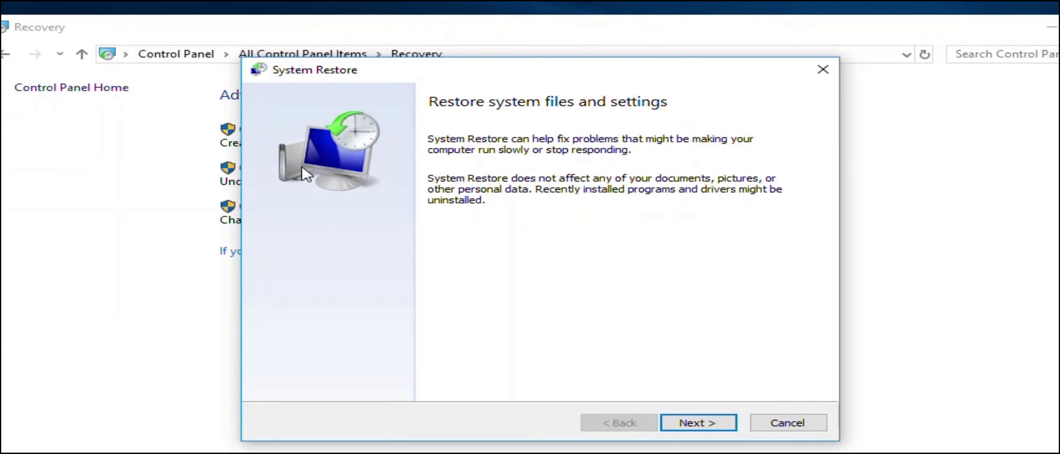
left_click(698, 429)
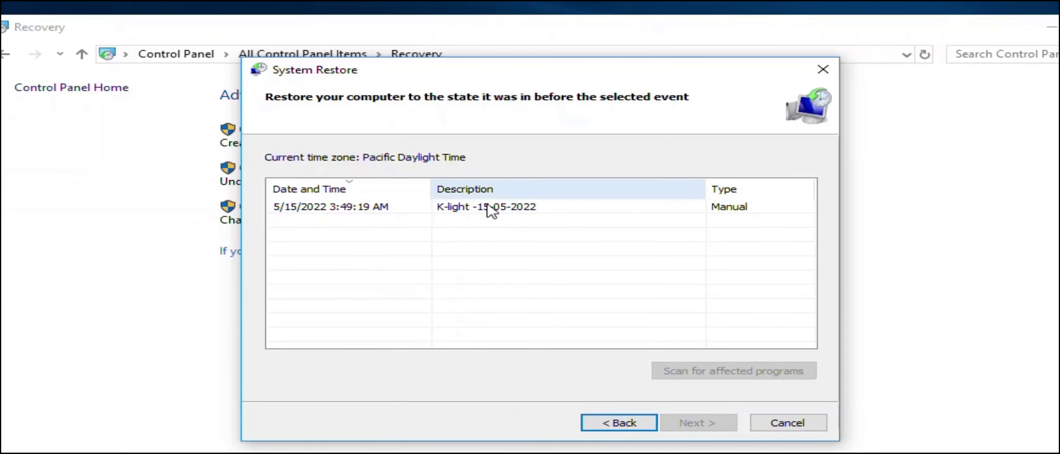
left_click(544, 214)
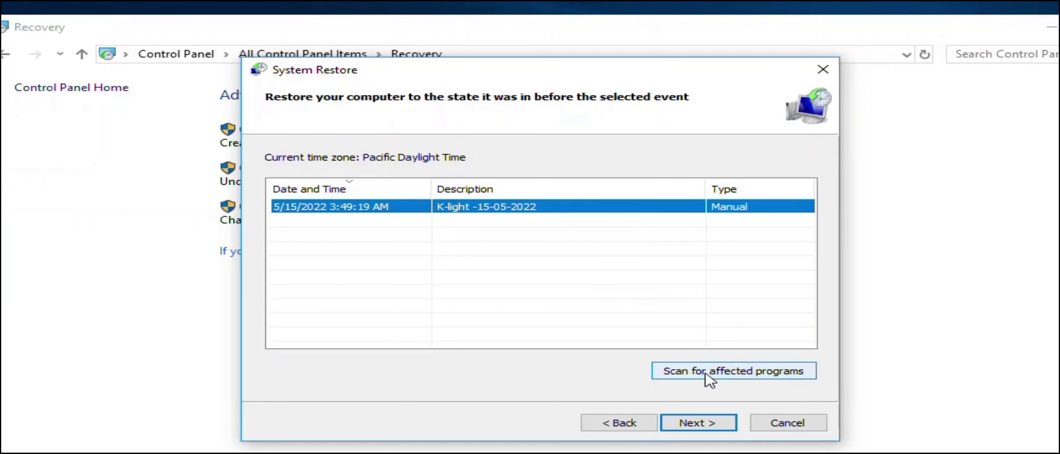
left_click(718, 379)
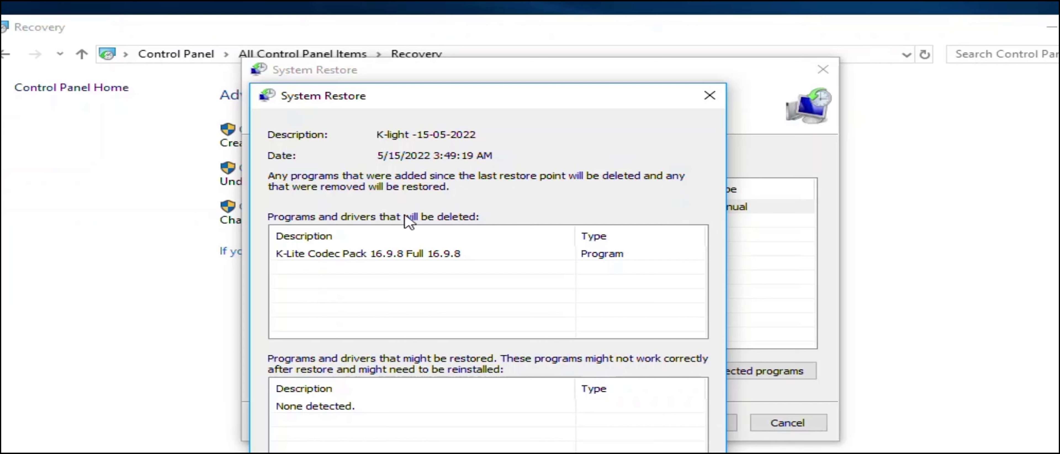
left_click(410, 253)
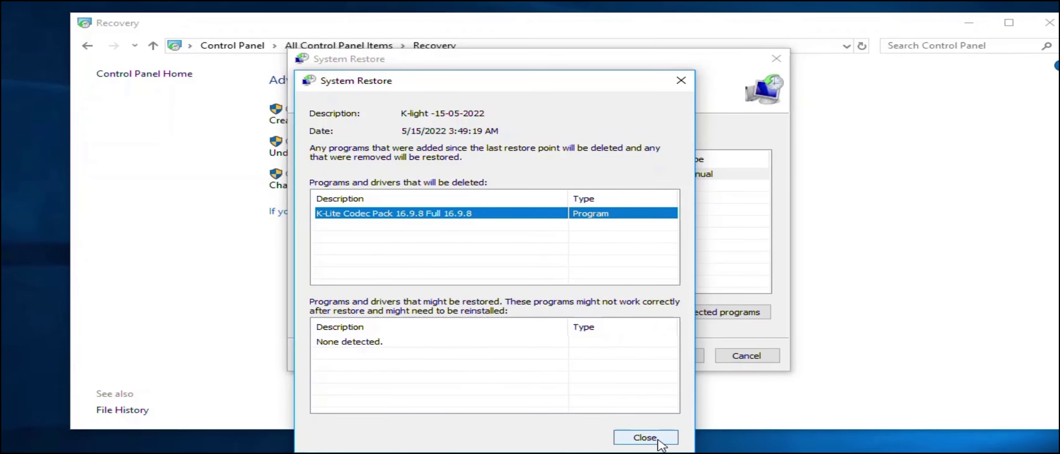
Step: Close the affected-programs scan and run System Restore with the "K-light -15-05-2022" restore point, confirming that it may continue
left_click(669, 437)
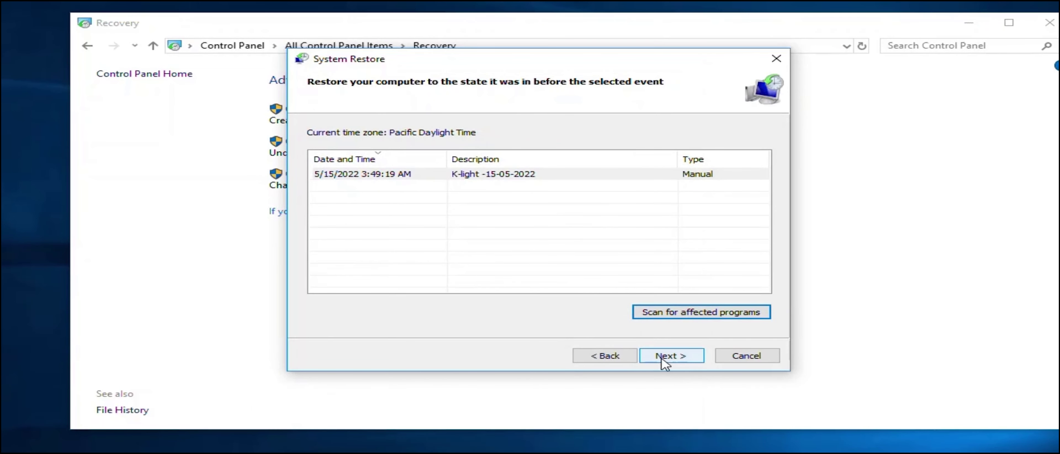
left_click(663, 357)
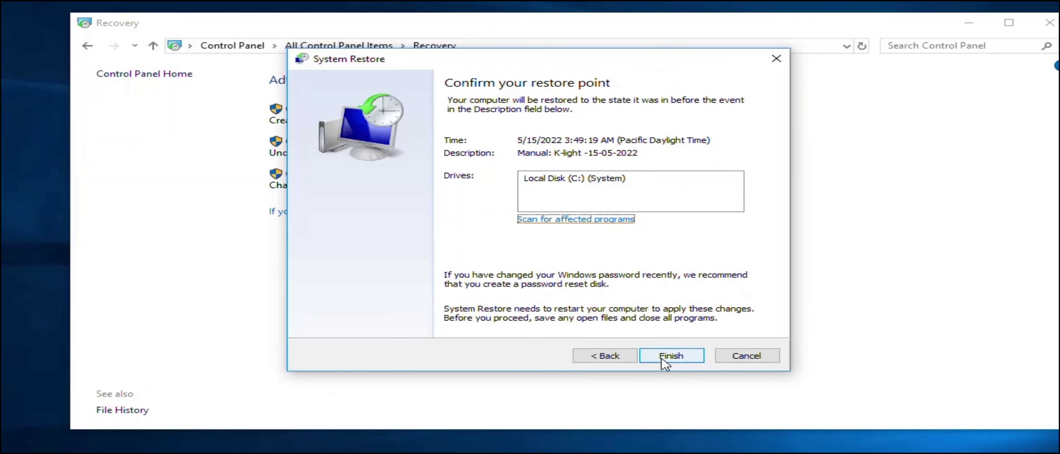
left_click(665, 363)
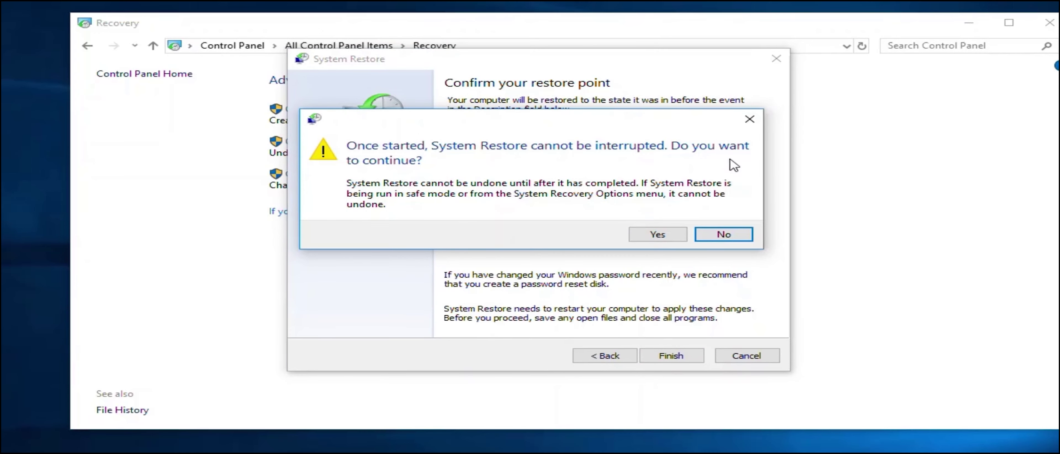
left_click(659, 235)
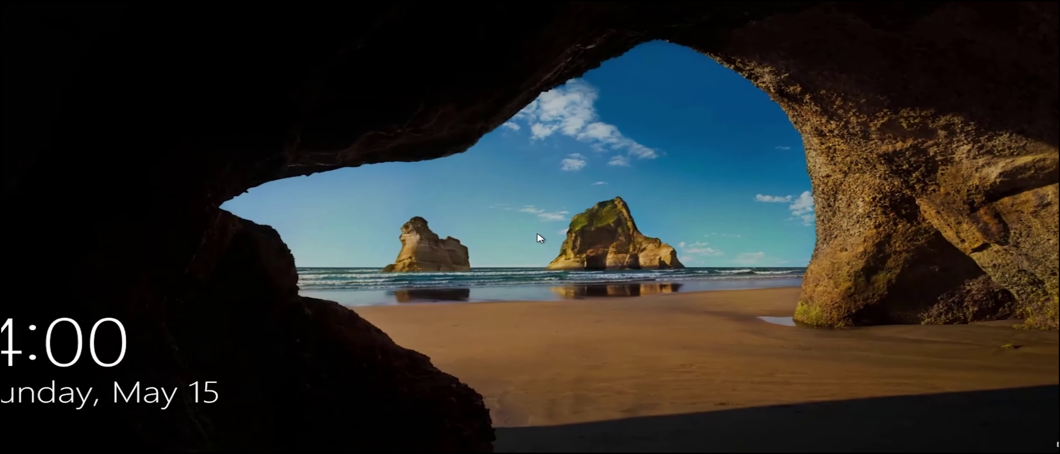
Step: Sign back in to Windows with the account password and dismiss the System Restore message
left_click(527, 234)
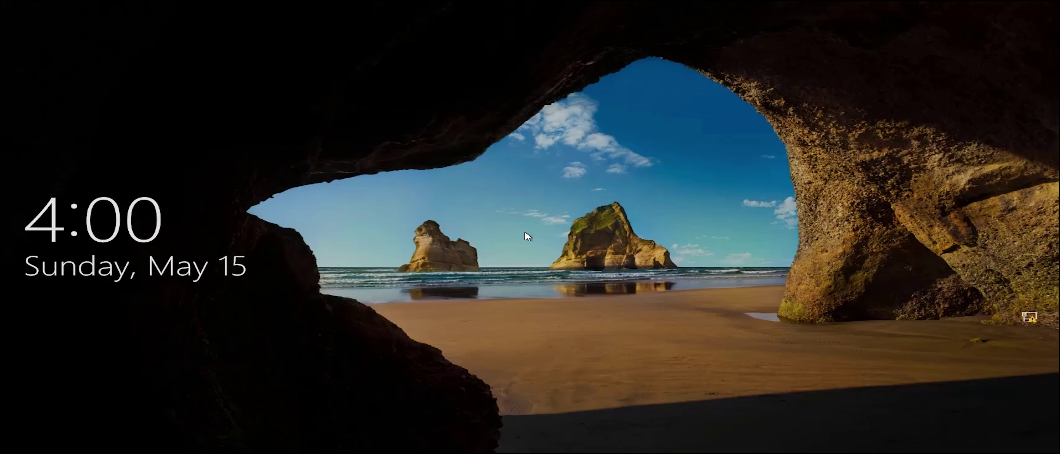
type("•••••••")
key("Return")
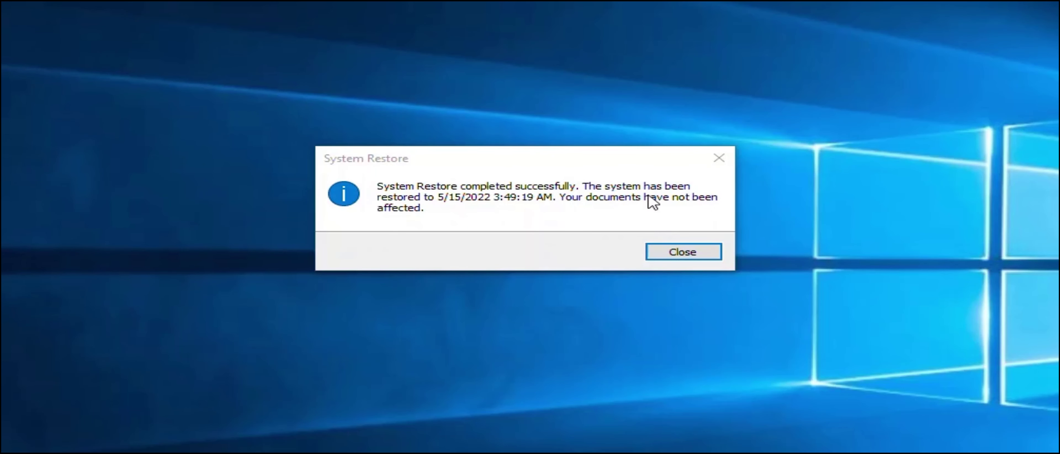
left_click(456, 218)
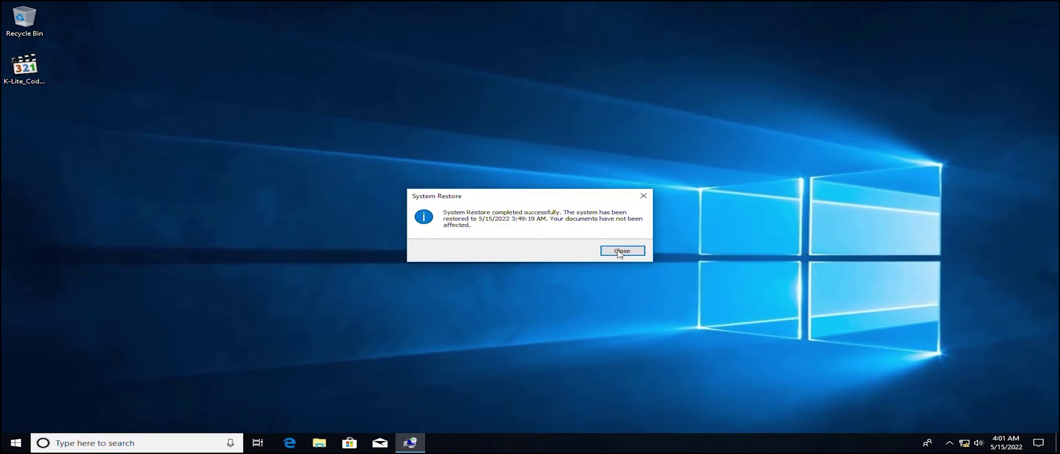
left_click(620, 251)
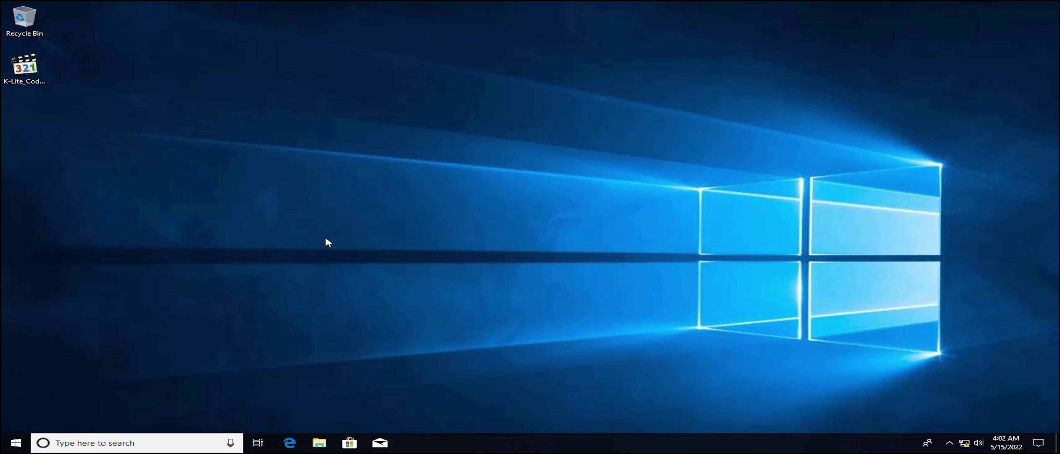
left_click(29, 91)
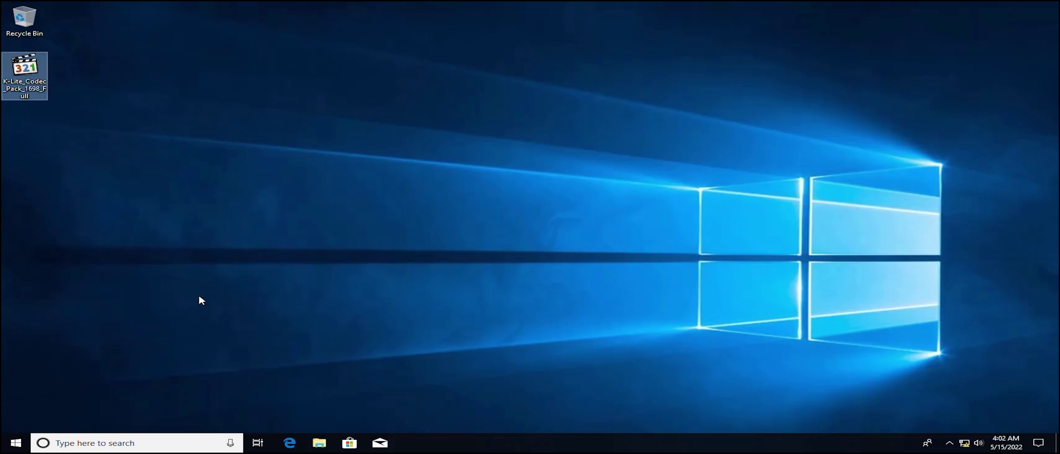
left_click(360, 274)
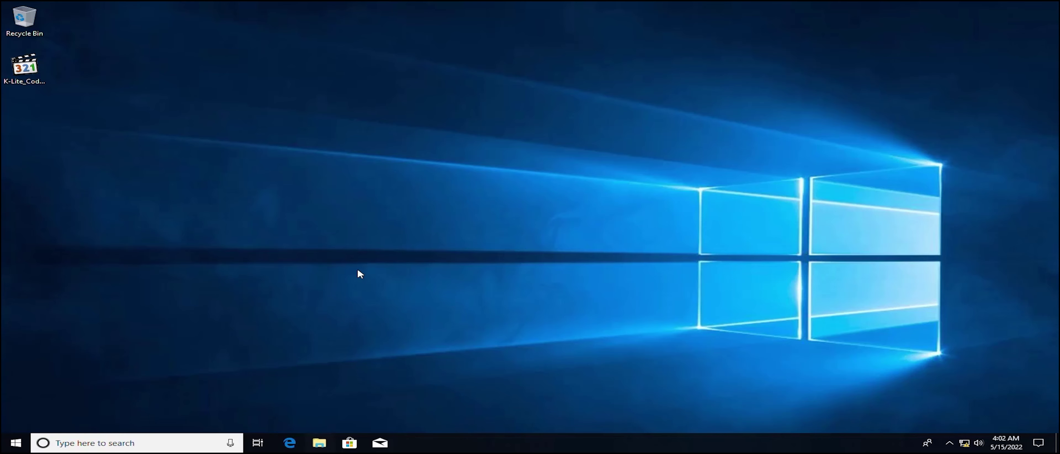
Step: Open the Program Files (x86) folder on Local Disk (C:) in File Explorer
key("super+e")
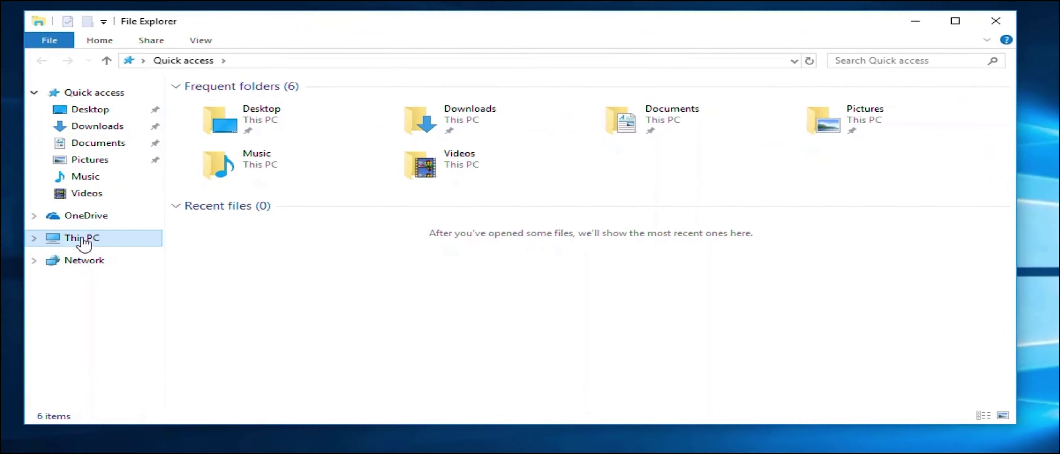
left_click(155, 237)
left_click(321, 258)
double_click(278, 265)
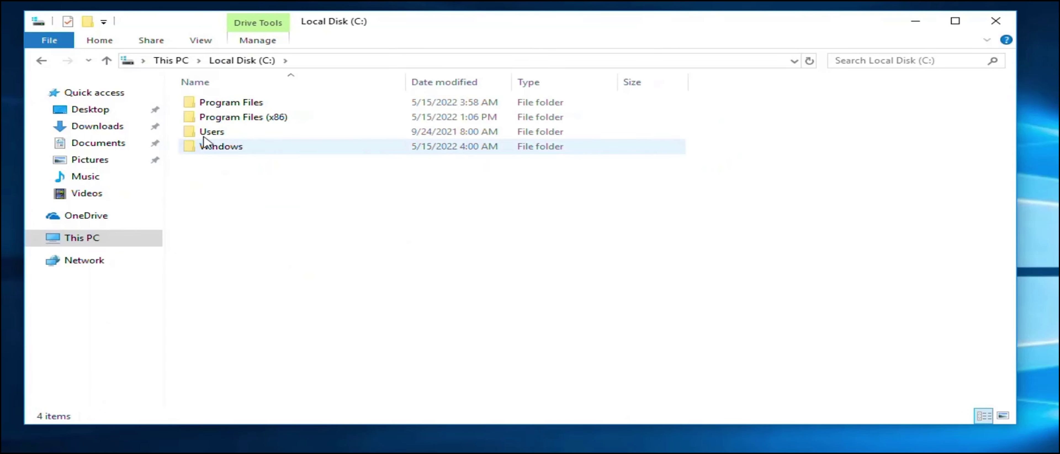
double_click(227, 118)
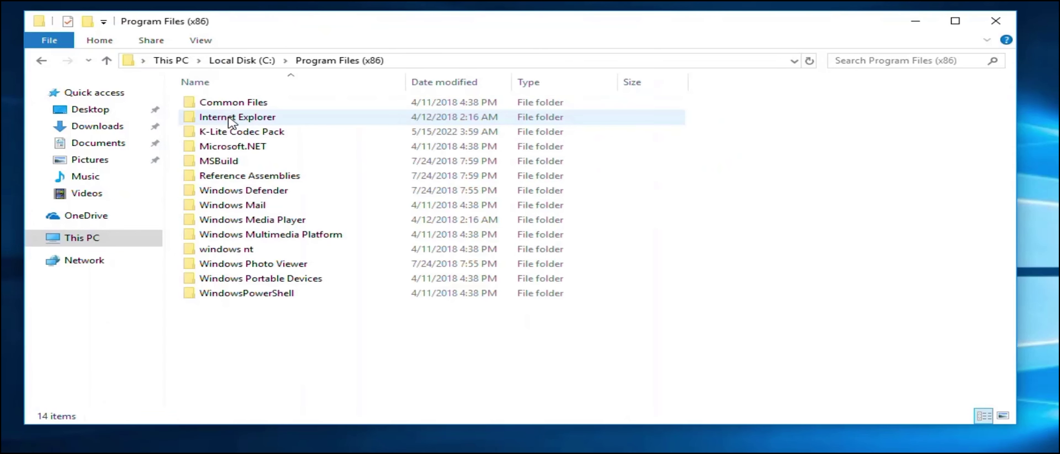
Step: Delete the K-Lite Codec Pack folder with administrator permission and close the File Explorer window
left_click(229, 134)
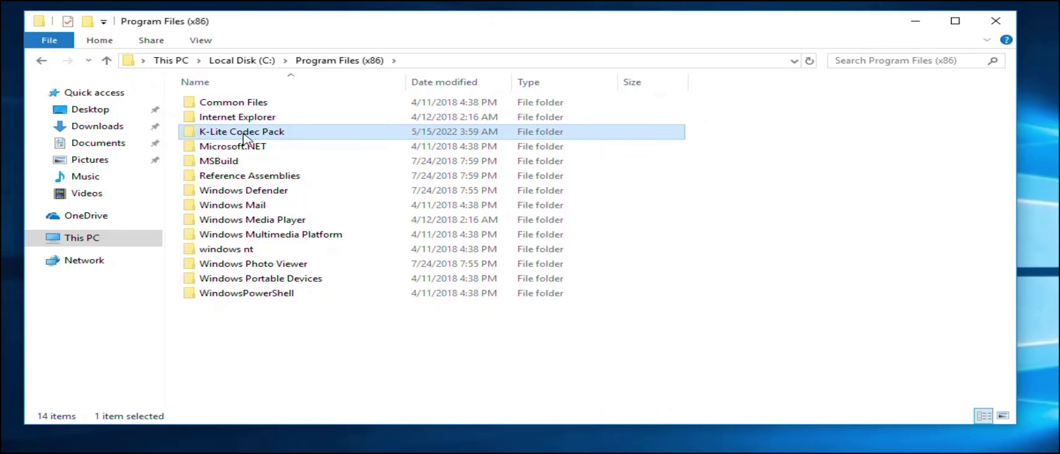
mouse_move(297, 136)
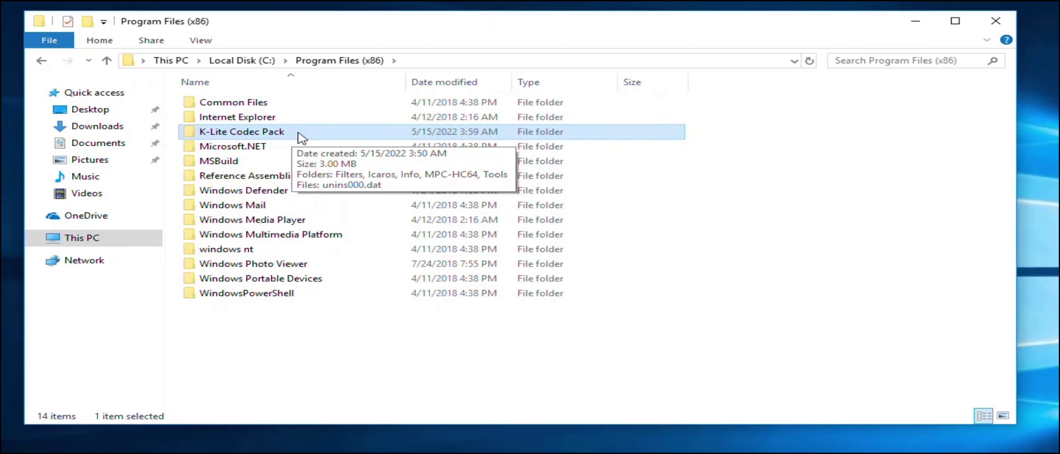
key("Delete")
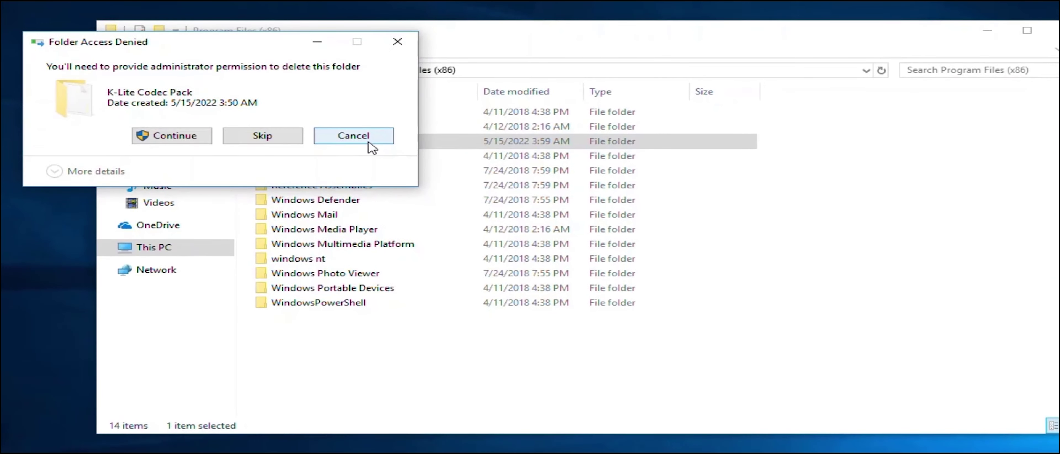
left_click(203, 134)
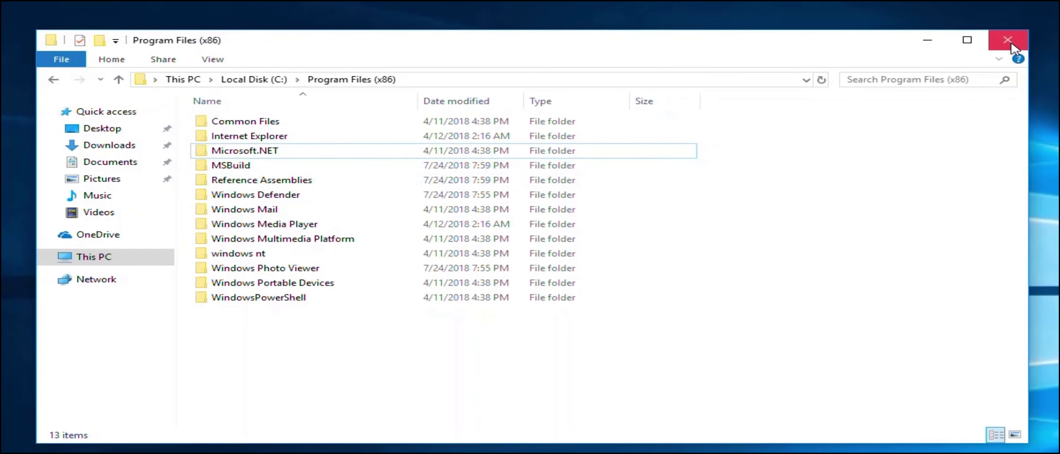
left_click(1013, 39)
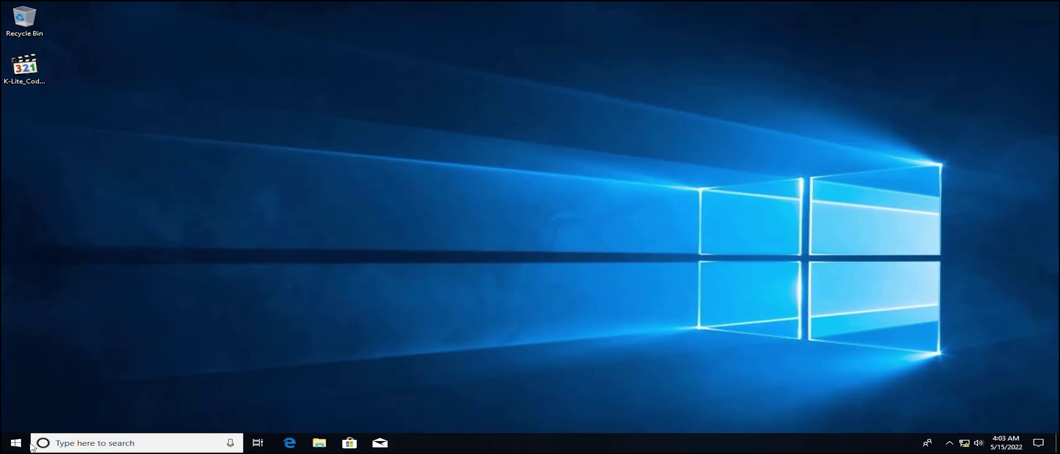
Step: Restart the computer
left_click(16, 443)
left_click(21, 426)
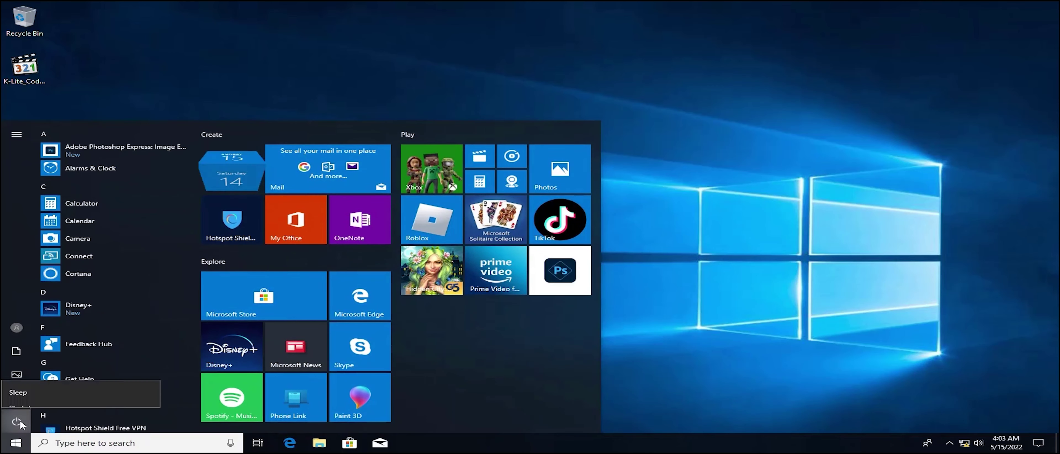
left_click(42, 396)
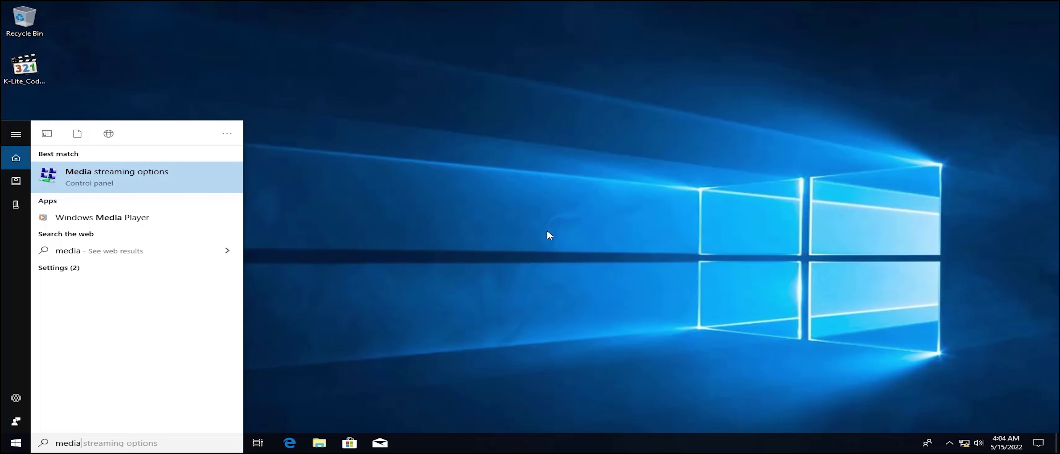
Step: Search Windows for "media" to check whether Media Player Classic is still installed
left_click(547, 232)
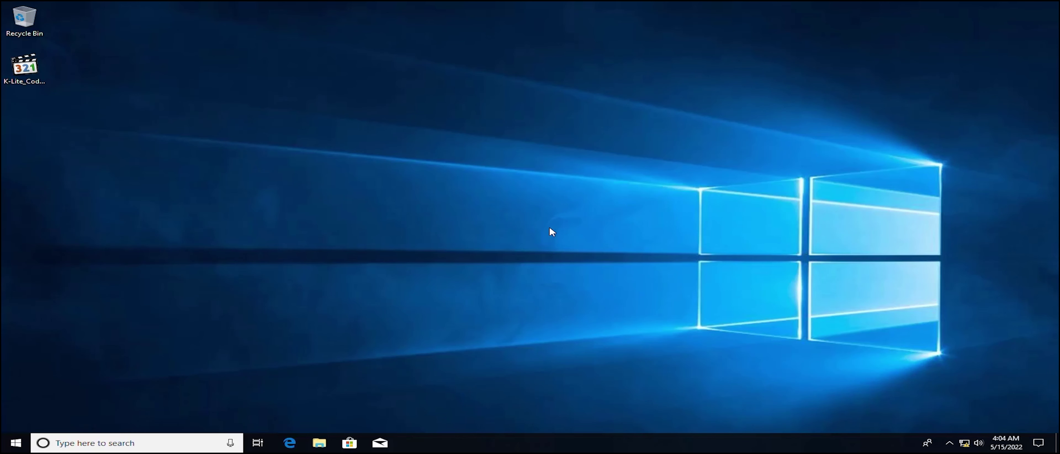
double_click(30, 82)
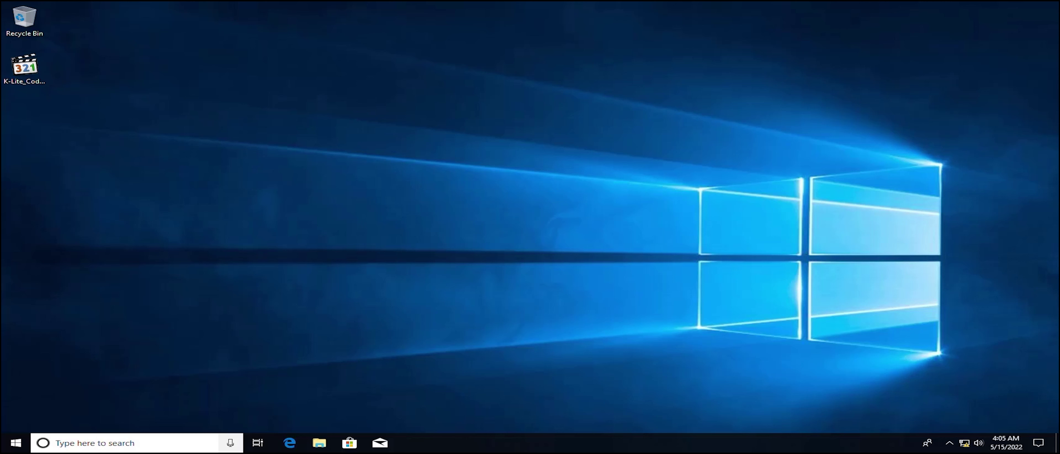
left_click(161, 441)
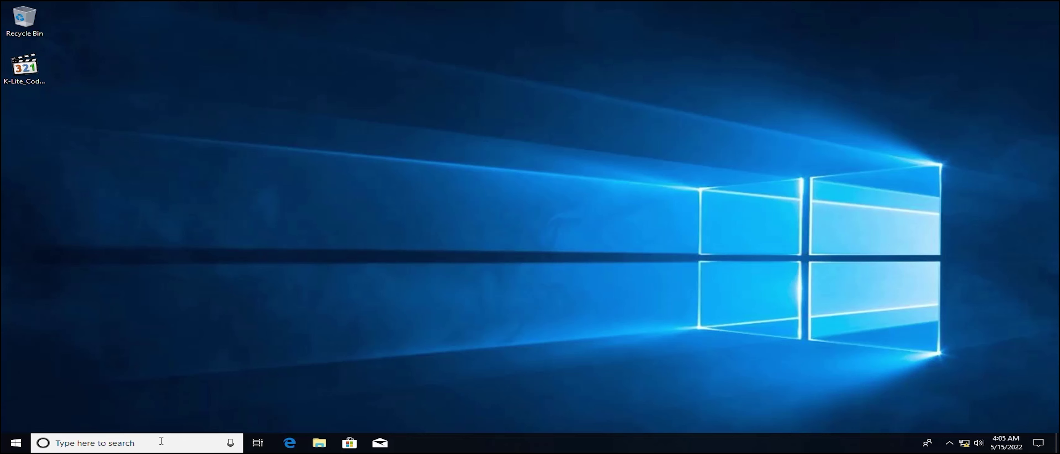
type("media")
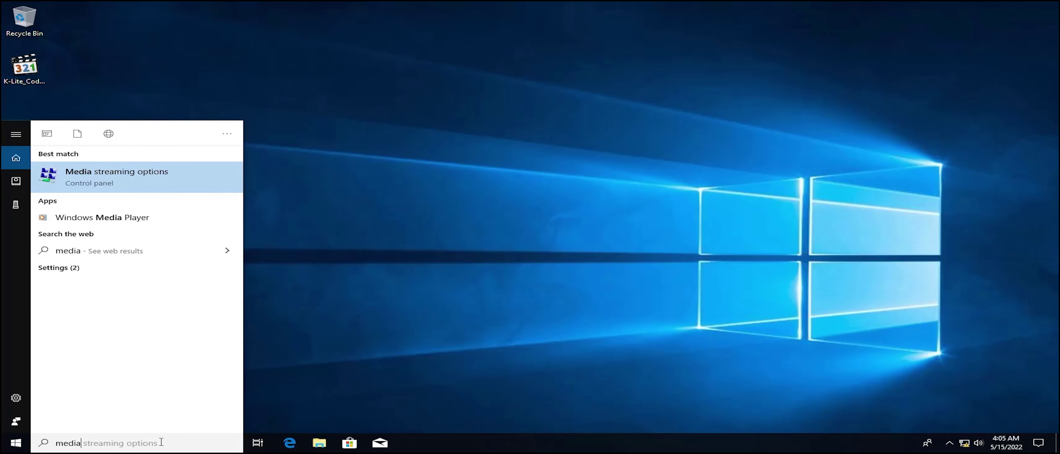
Step: Replace the search with "control" and open the Control Panel
key("BackSpace")
key("BackSpace")
key("BackSpace")
key("BackSpace")
key("BackSpace")
type("contr")
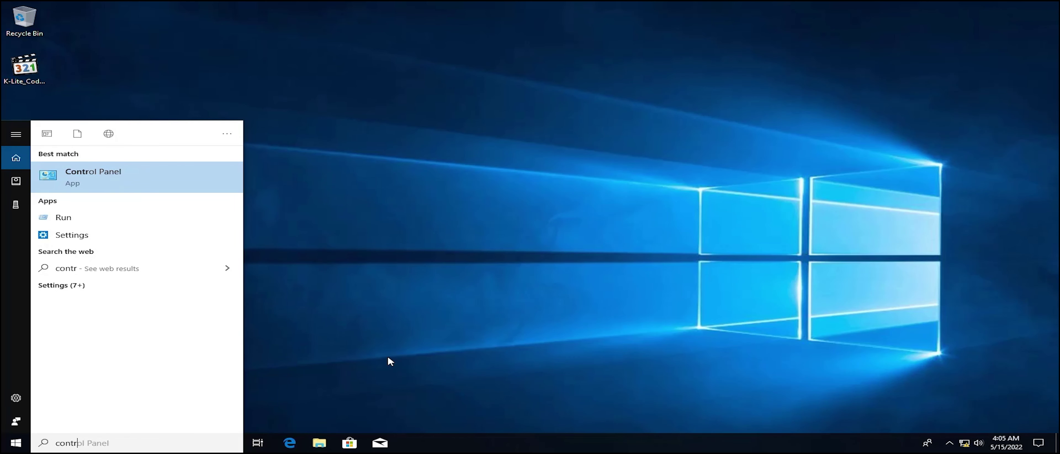
left_click(161, 190)
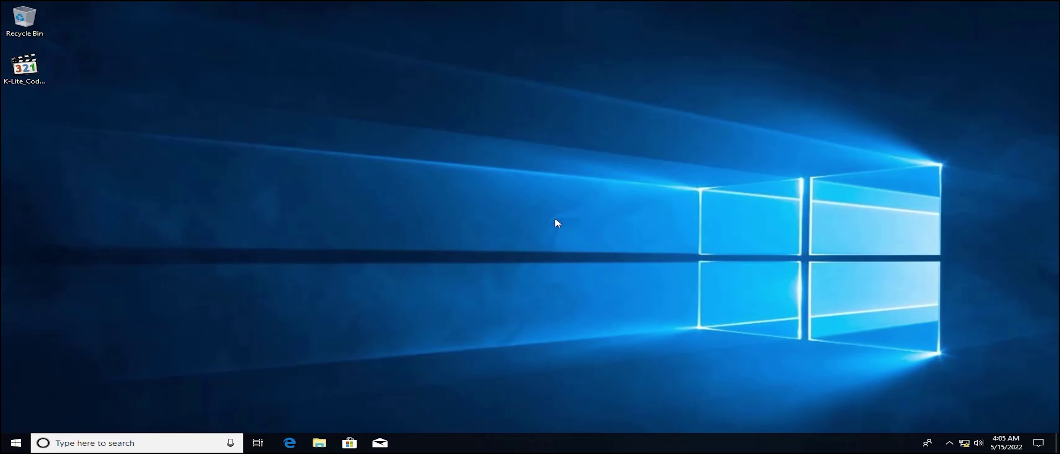
left_click(160, 443)
type("control")
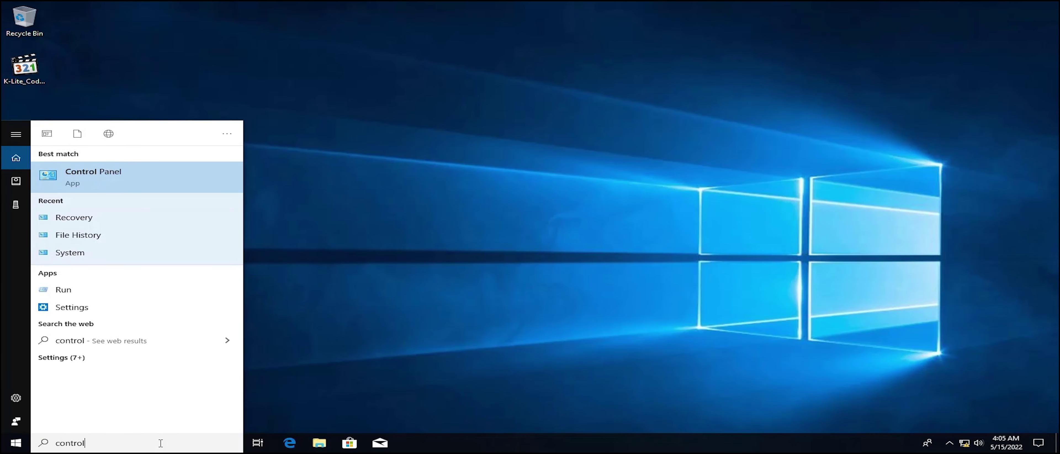
key("Return")
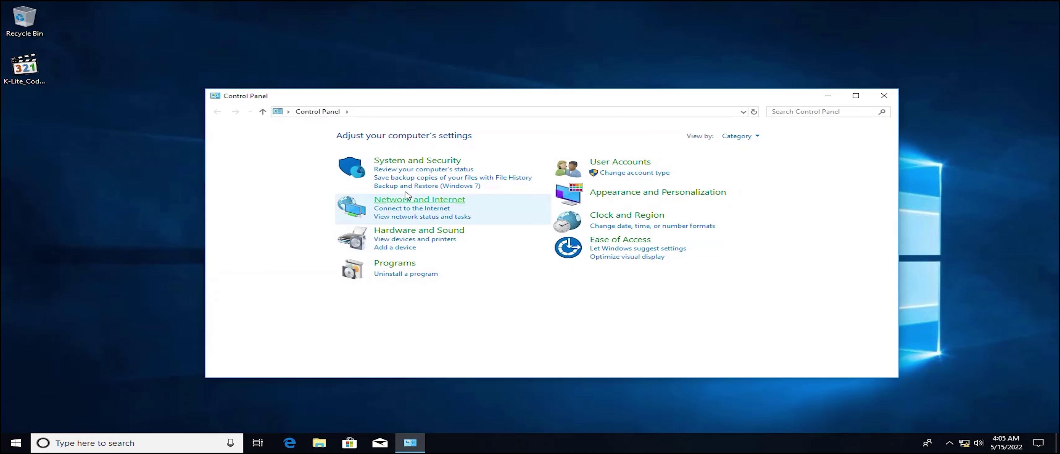
Step: Open the Recovery page by way of System and Security and File History
left_click(432, 161)
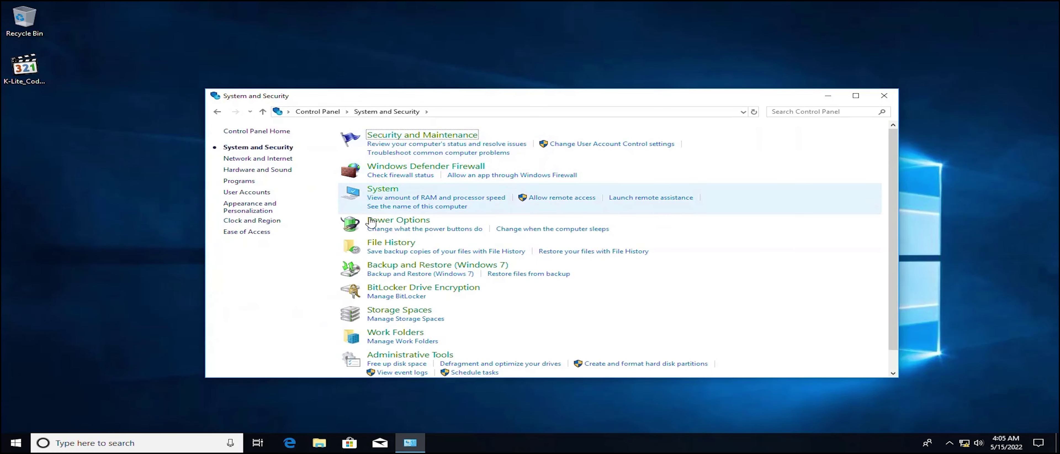
left_click(391, 244)
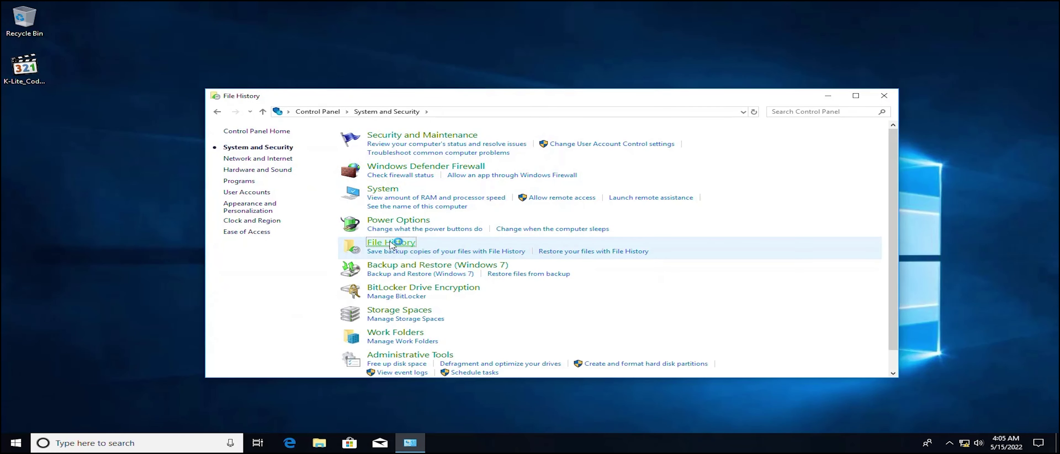
left_click(245, 353)
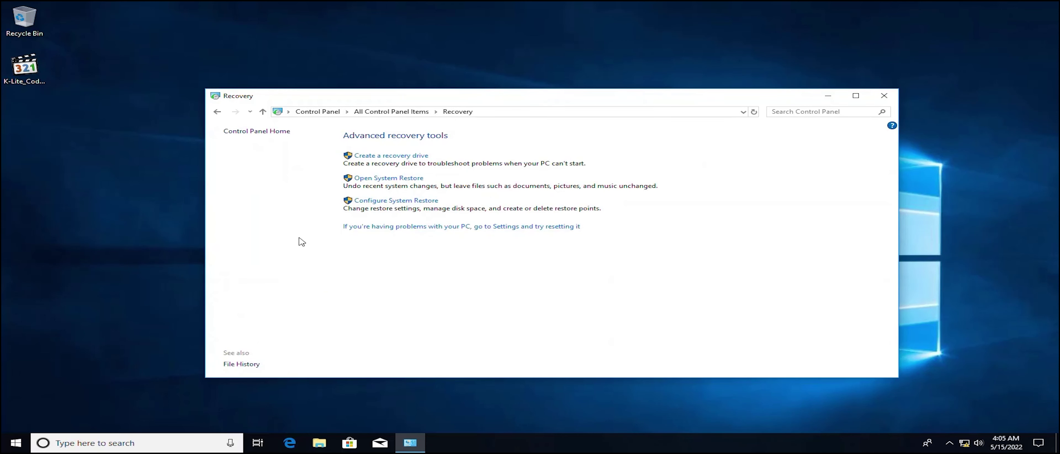
Step: Start System Restore and choose a different restore point to list the available ones, instead of undoing the last restore
left_click(392, 178)
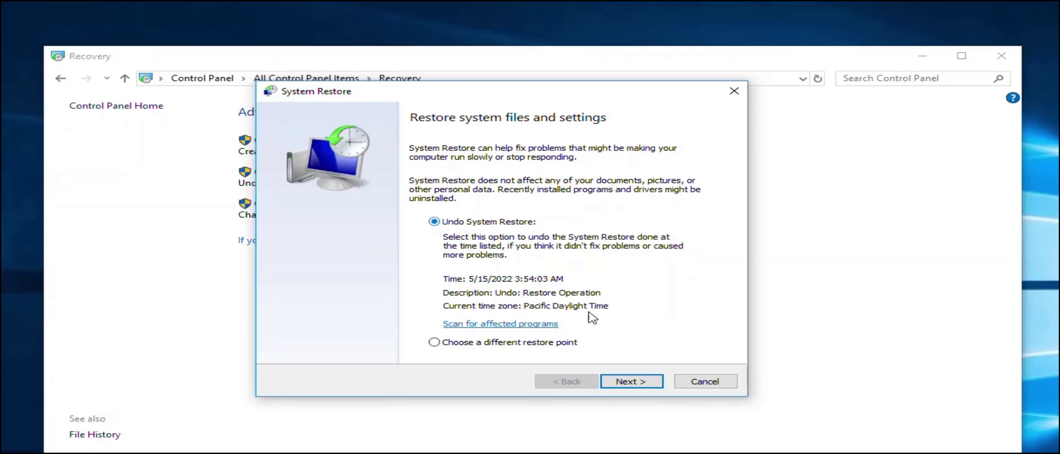
left_click(537, 344)
left_click(634, 384)
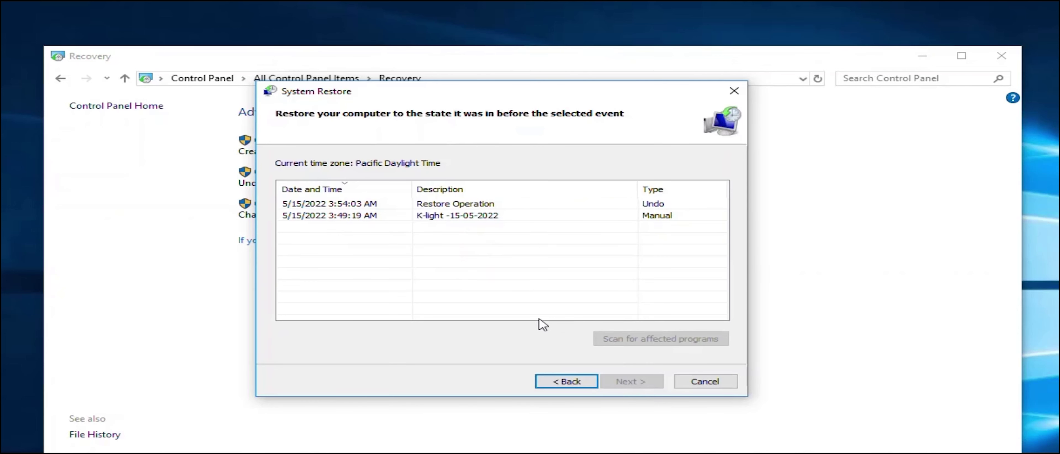